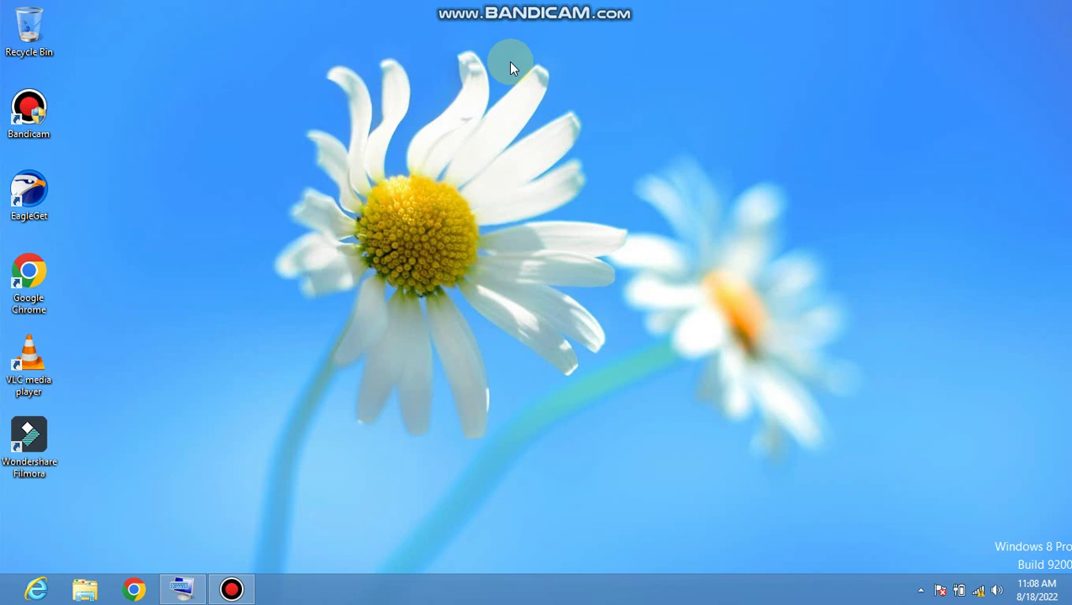
Step: Refresh the desktop several times and open Bandicam from its desktop shortcut
right_click(510, 62)
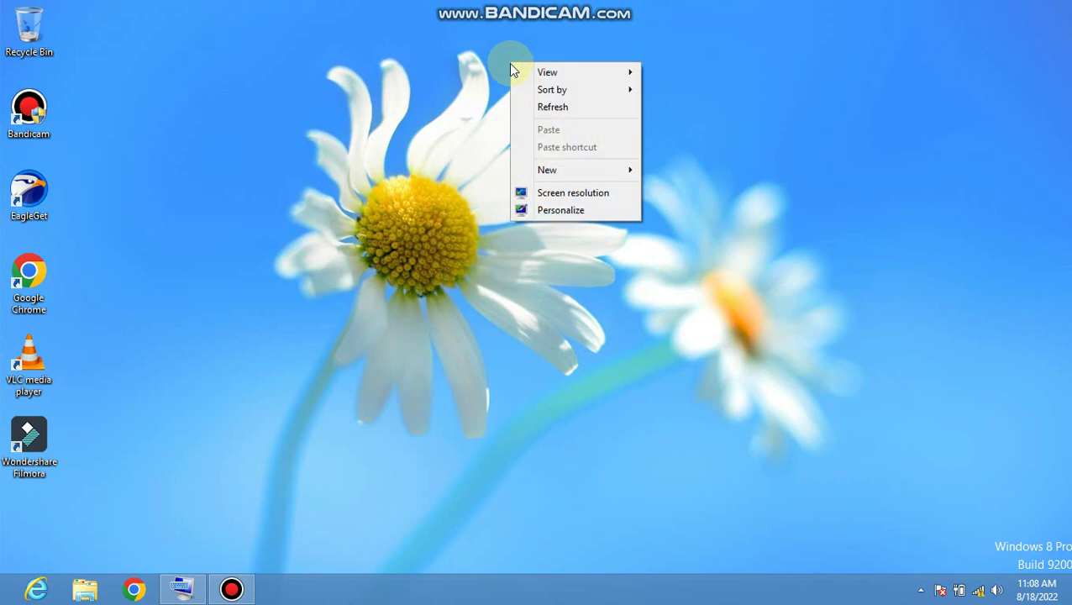
left_click(536, 106)
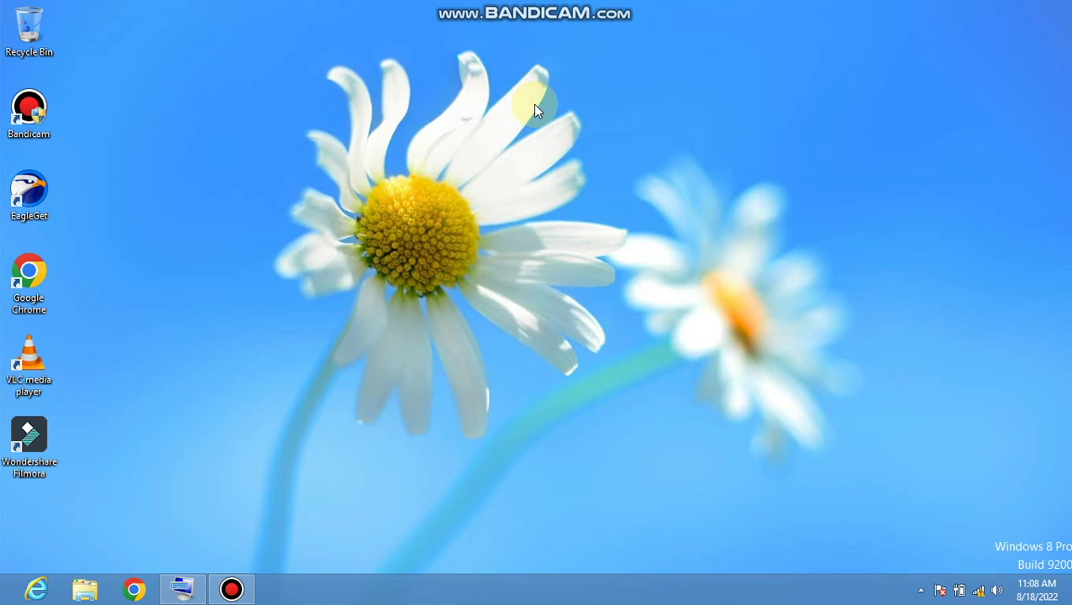
right_click(403, 125)
left_click(434, 167)
right_click(435, 167)
left_click(459, 212)
double_click(37, 123)
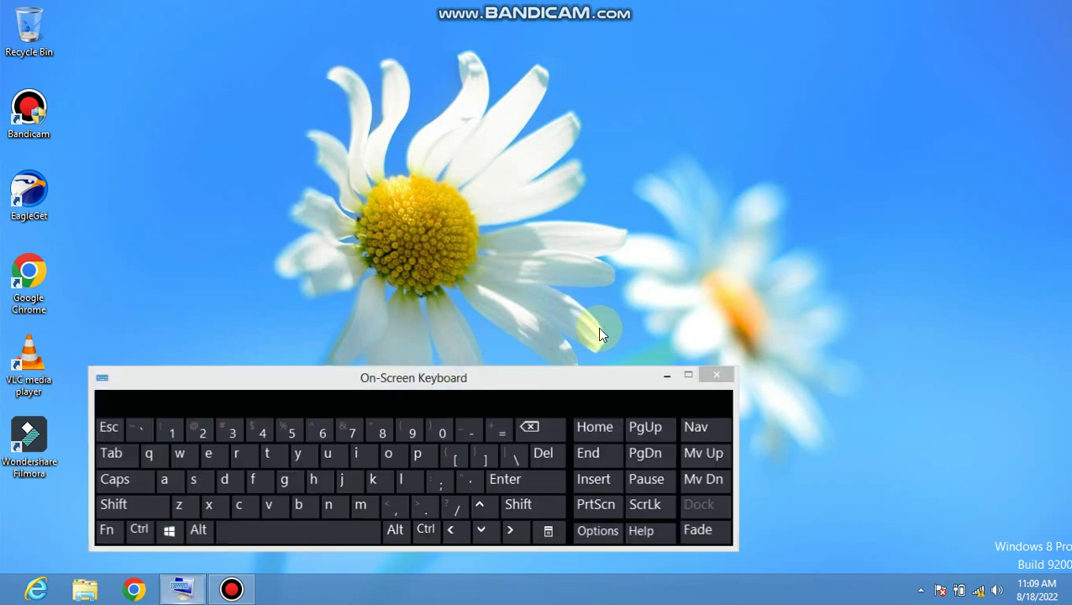
Step: Minimize the On-Screen Keyboard and refresh the desktop several more times
left_click(666, 376)
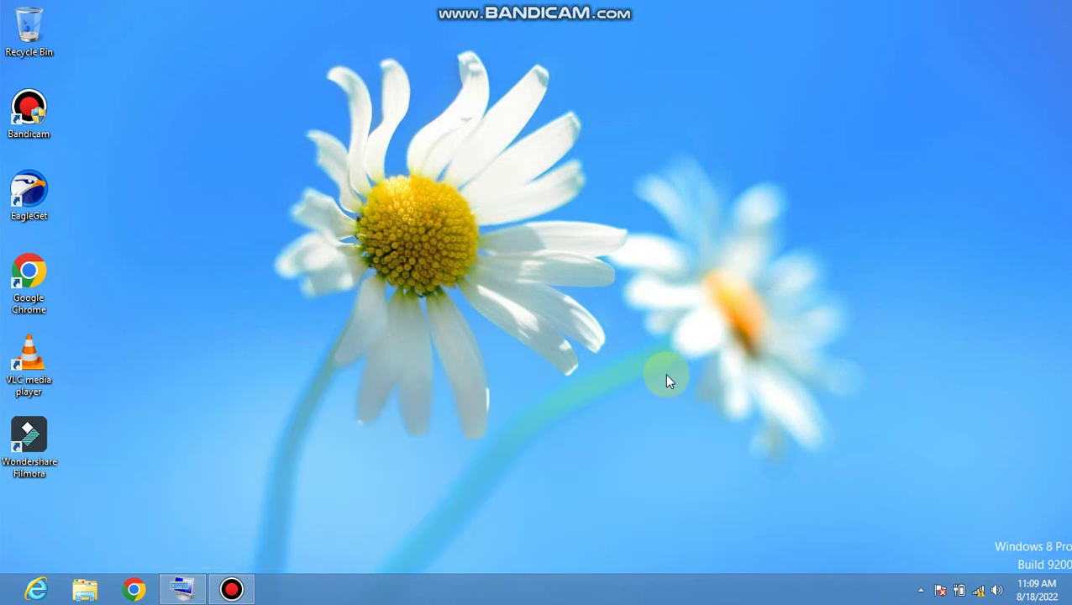
right_click(644, 279)
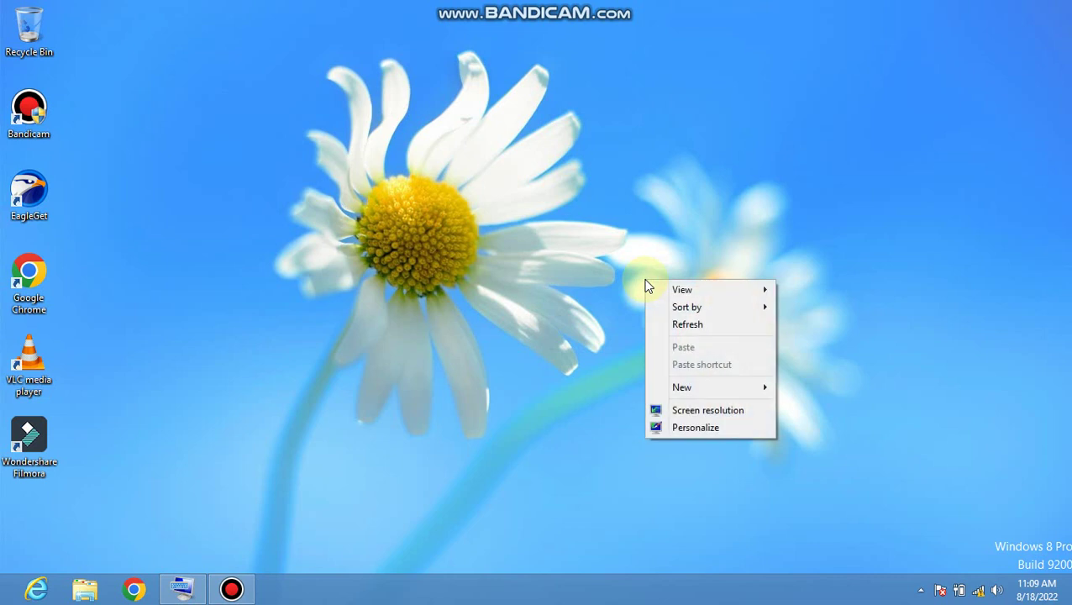
left_click(679, 330)
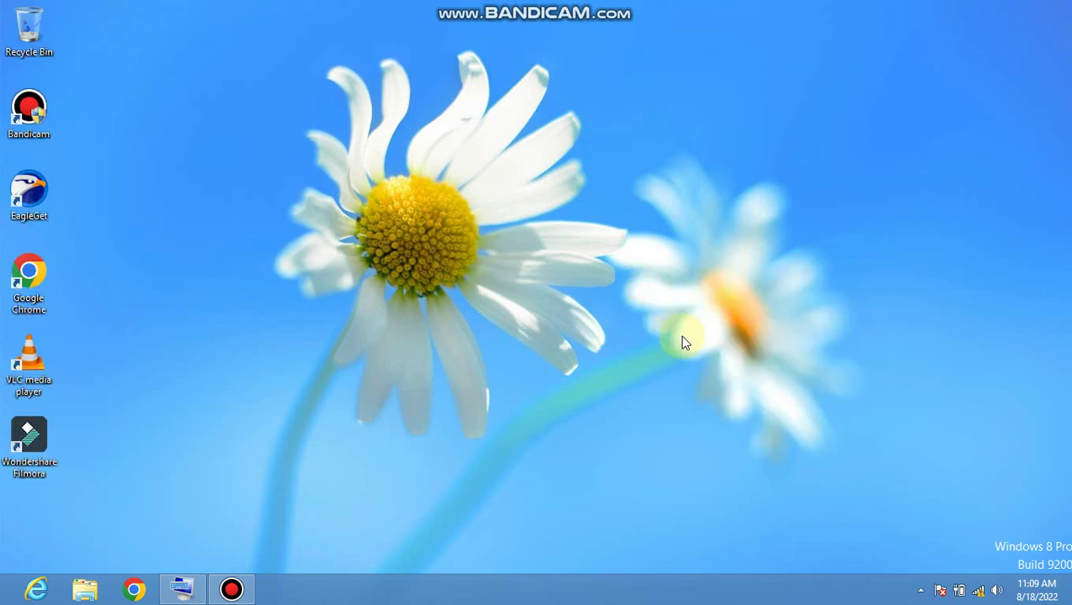
right_click(678, 331)
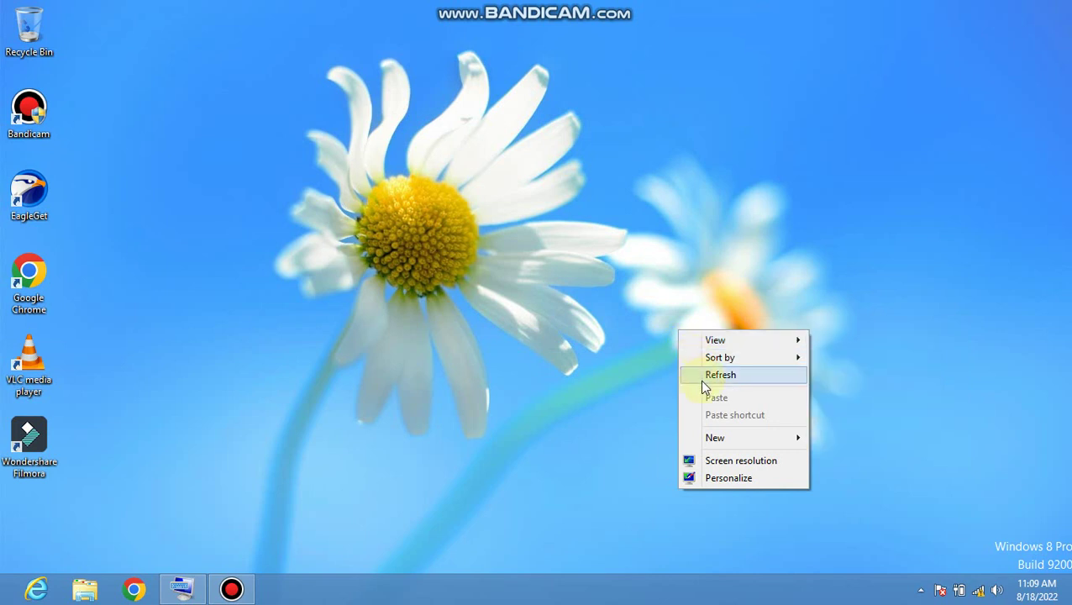
left_click(700, 376)
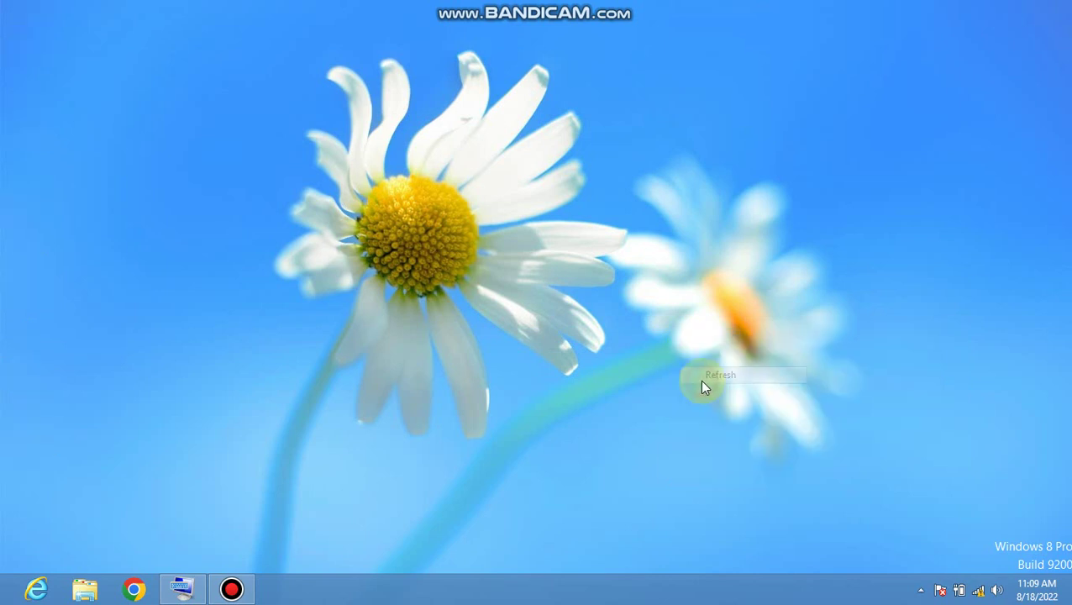
right_click(545, 99)
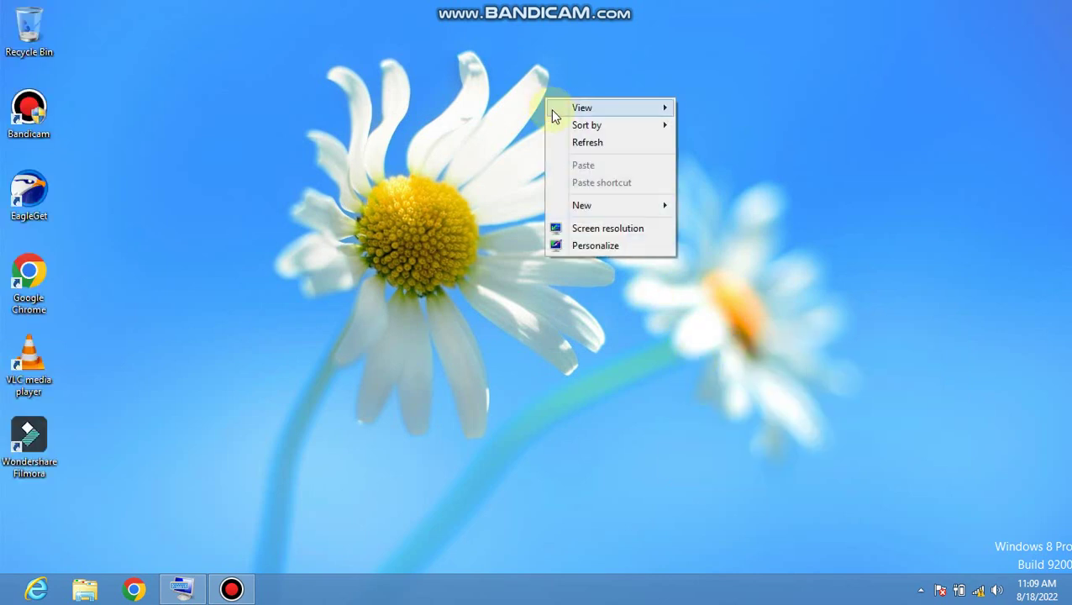
left_click(577, 145)
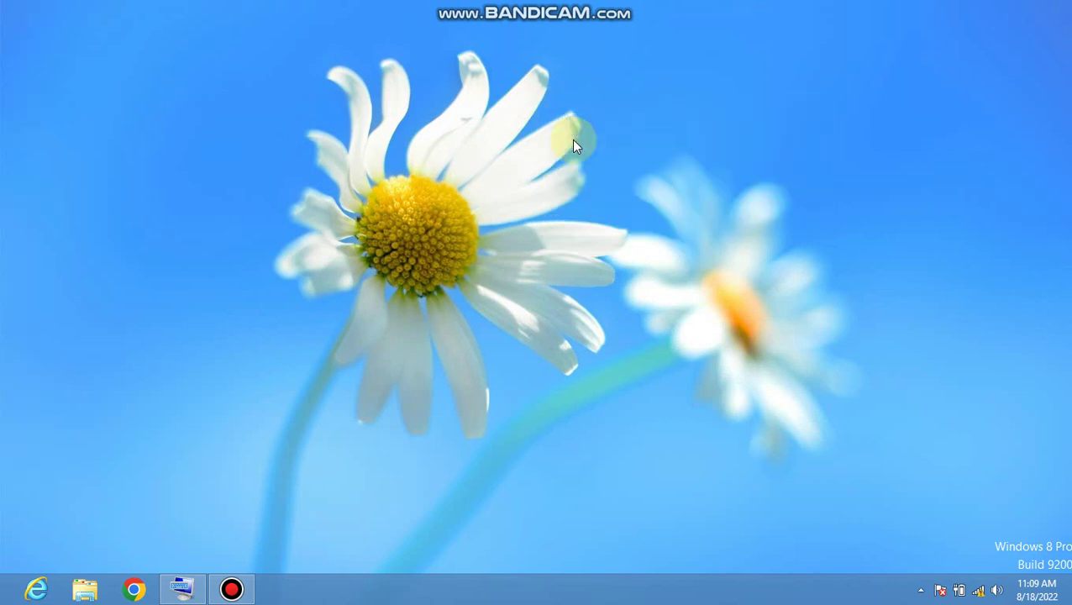
right_click(574, 143)
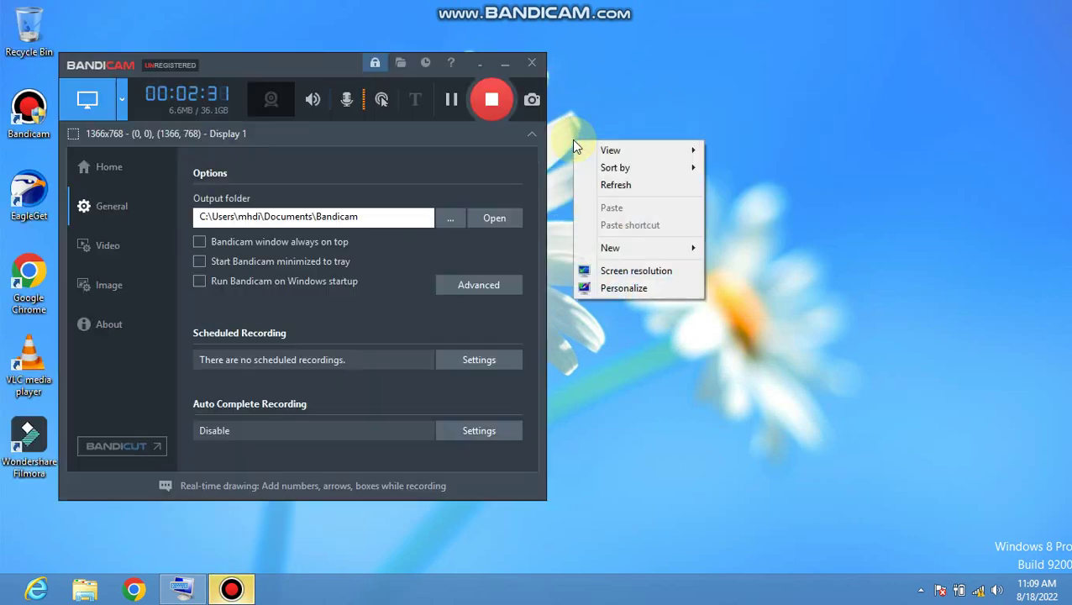
left_click(603, 186)
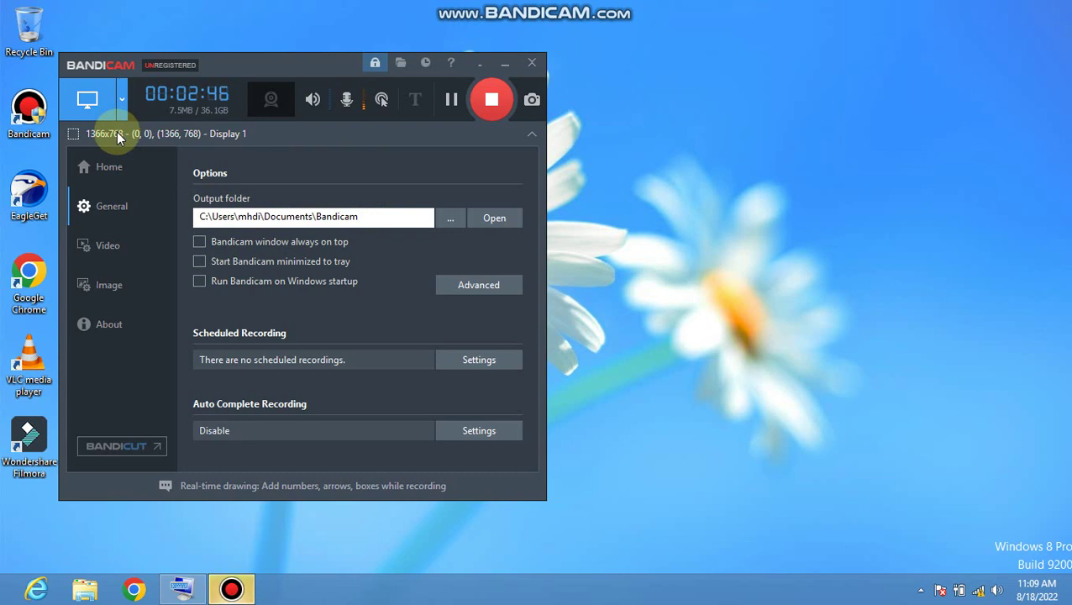
Step: Try to switch Bandicam's recording mode to Select a recording area, declining to stop the current recording
left_click(88, 99)
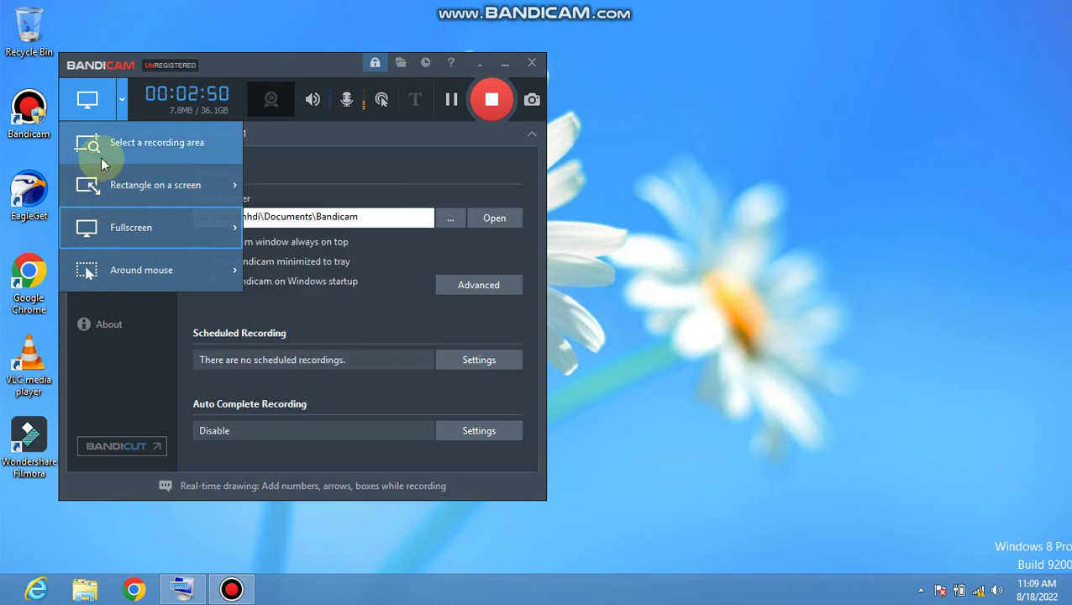
mouse_move(102, 190)
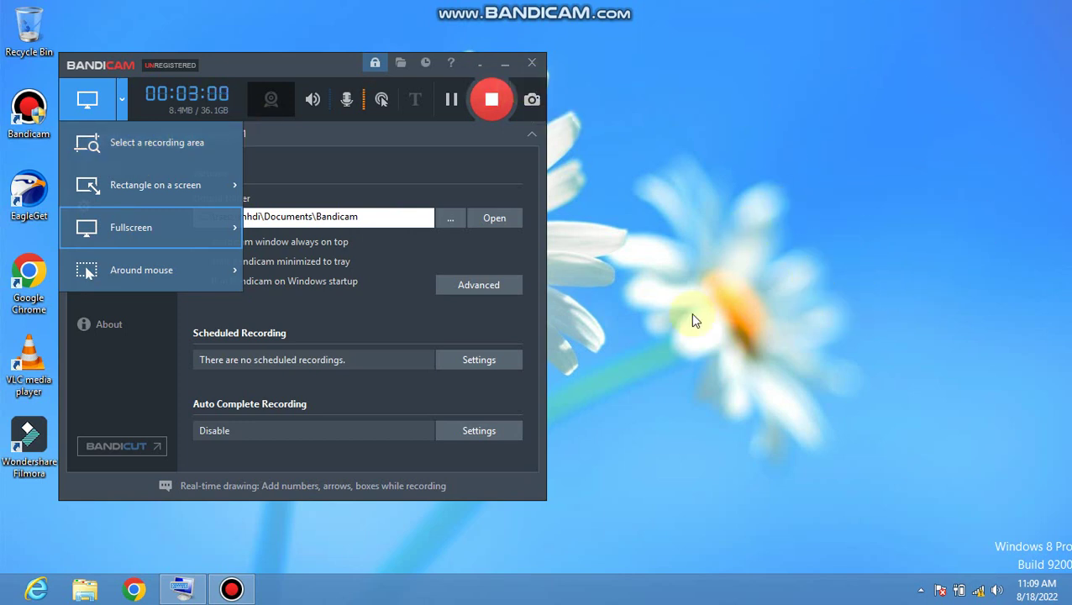
left_click(162, 140)
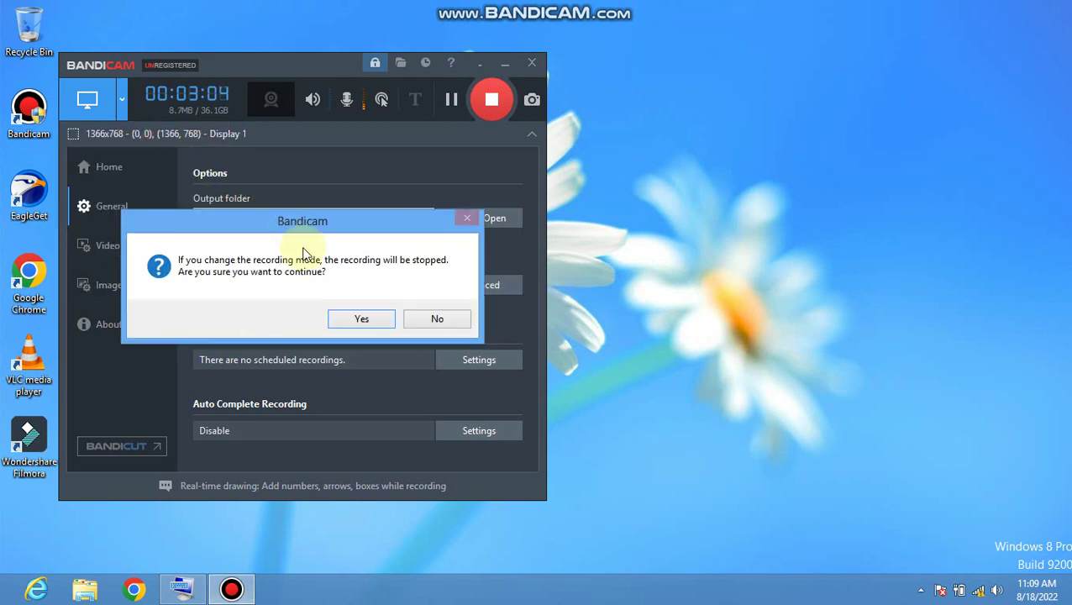
left_click(437, 319)
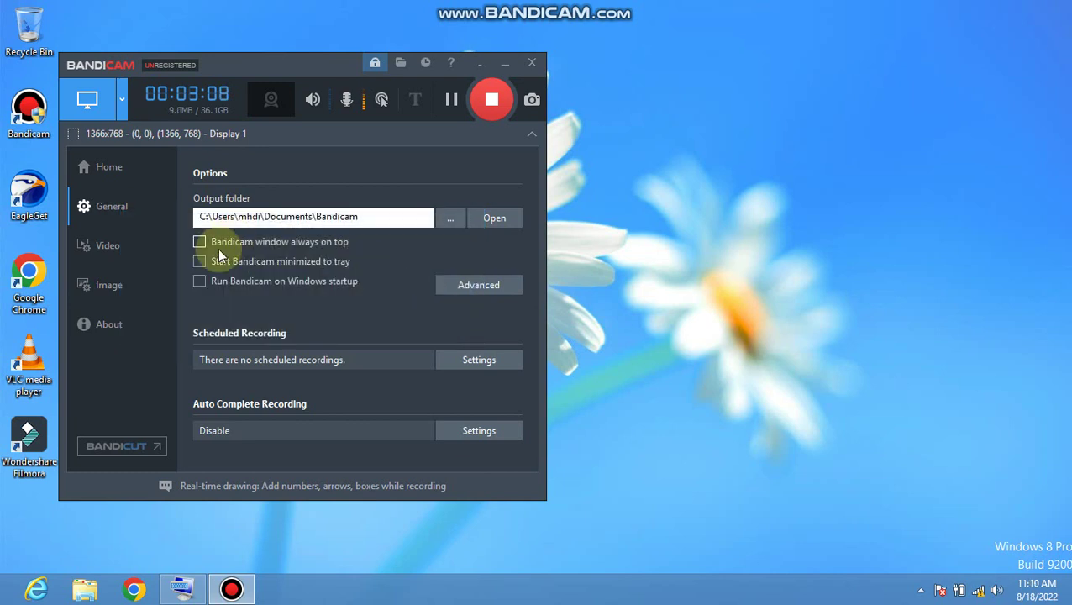
Step: Examine the recording mode choices for Rectangle on a screen, Fullscreen and Around mouse
left_click(110, 116)
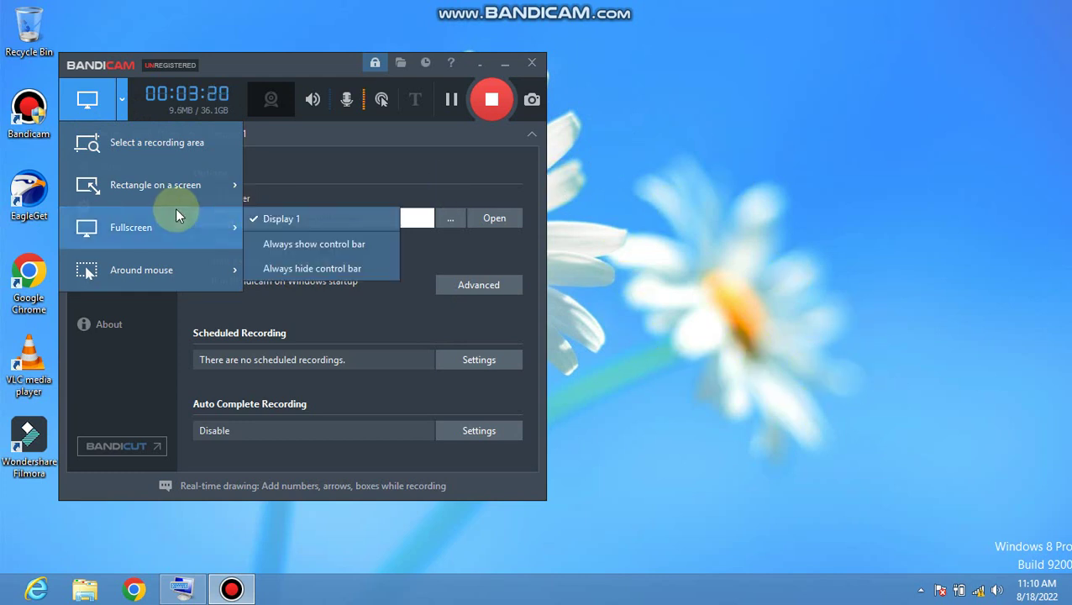
mouse_move(135, 202)
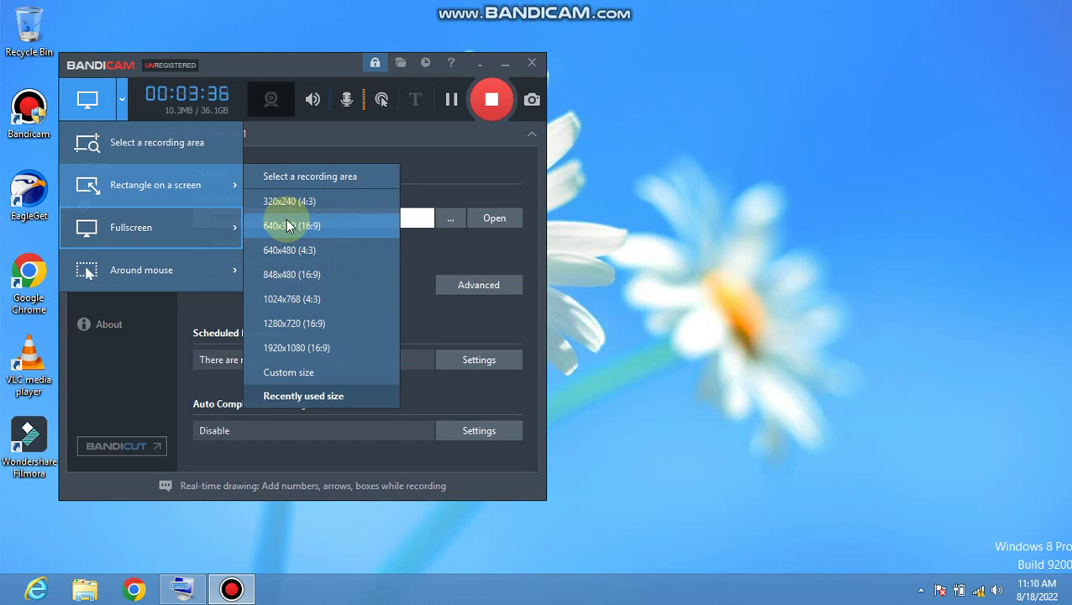
mouse_move(164, 234)
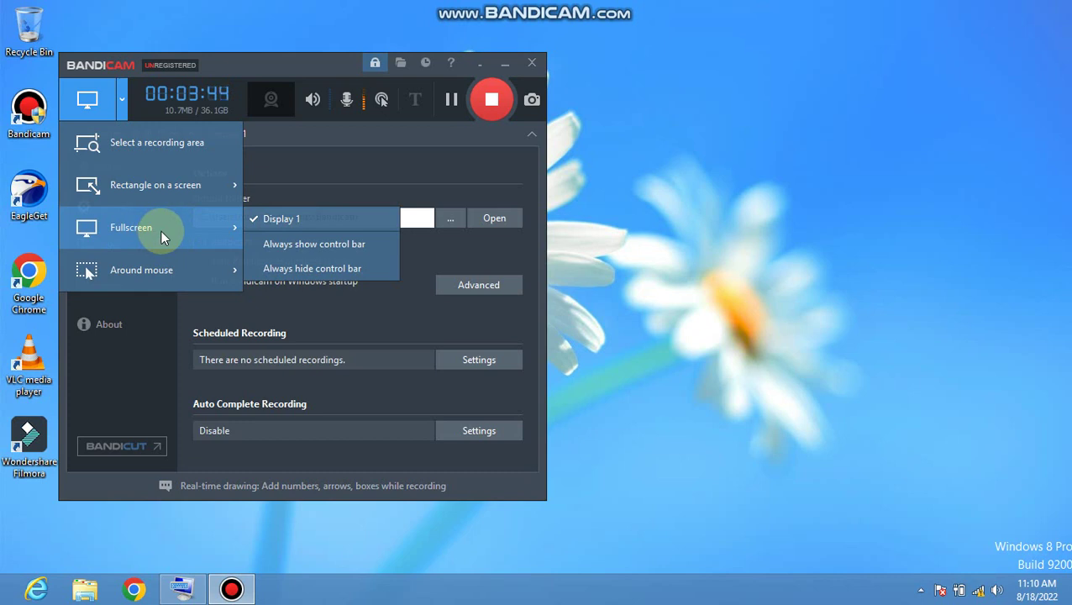
mouse_move(140, 283)
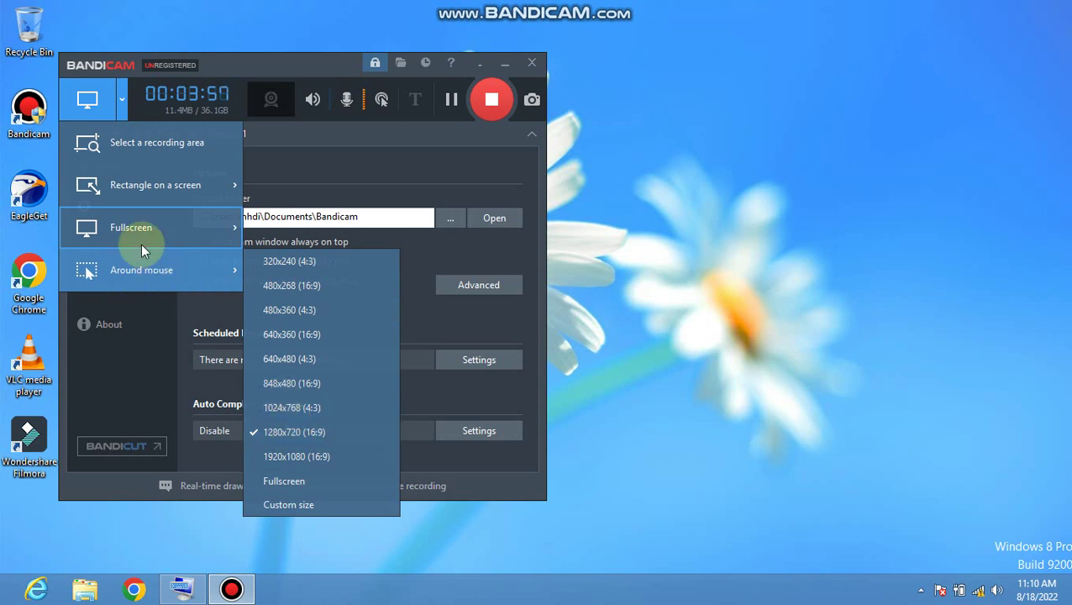
mouse_move(116, 194)
mouse_move(108, 220)
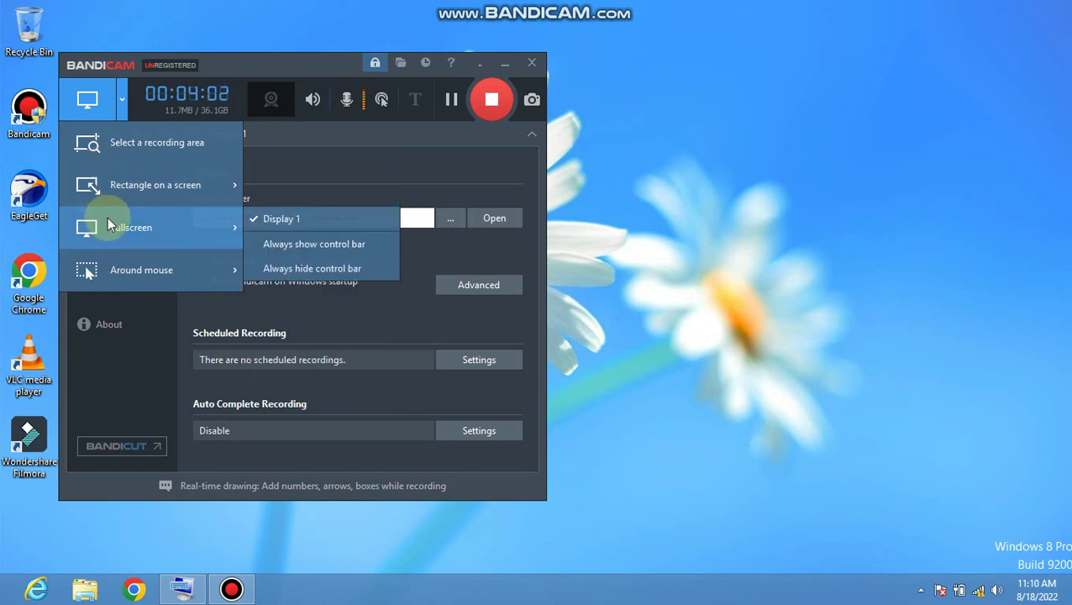
left_click(309, 103)
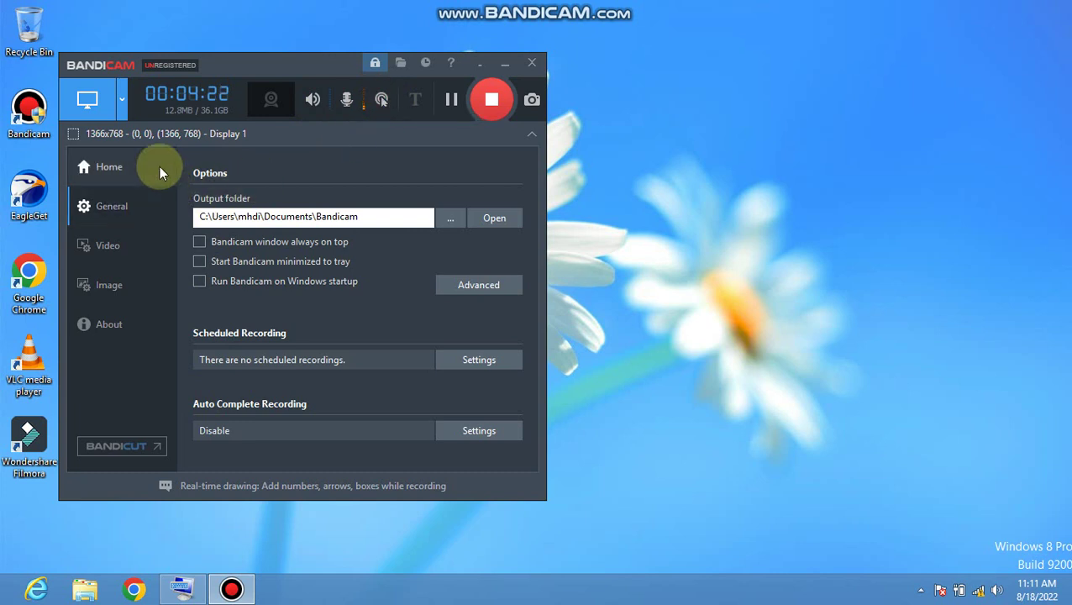
left_click(124, 104)
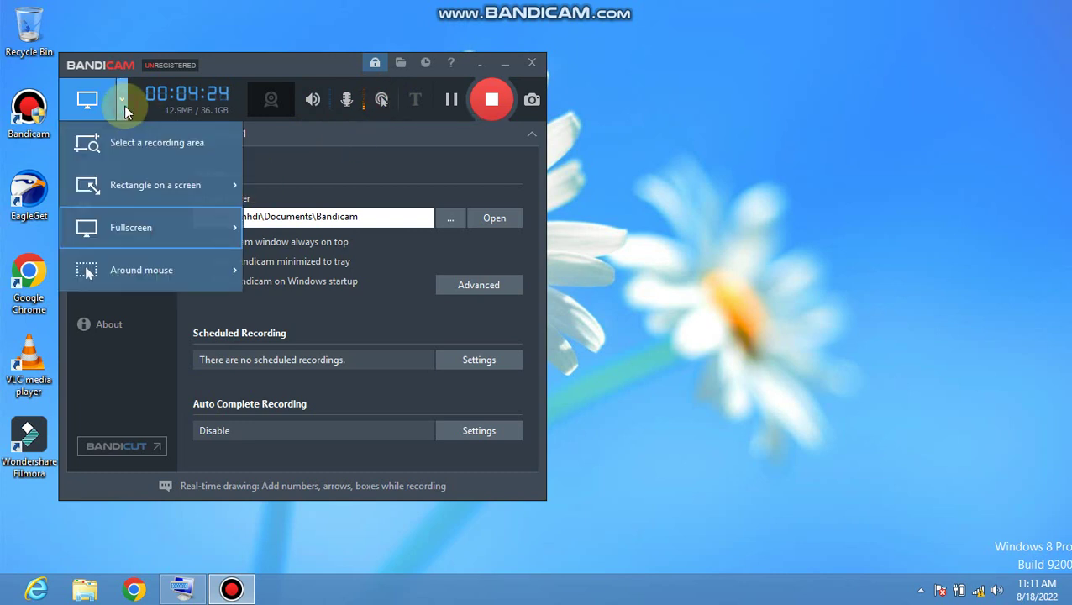
left_click(123, 360)
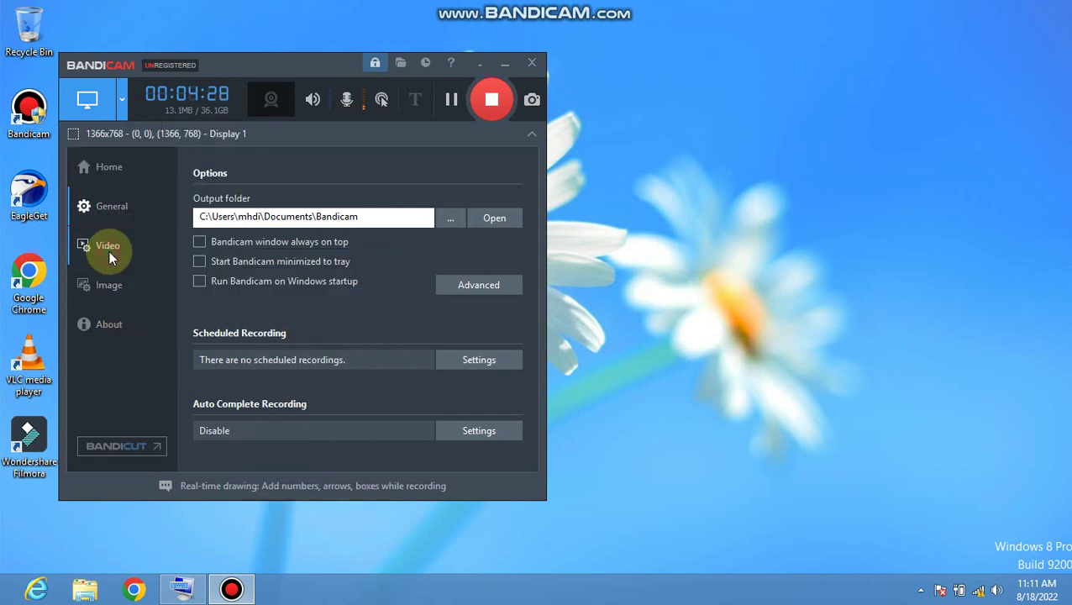
Step: Open the Video settings and switch the Record/Stop Hotkey off and back on
left_click(109, 252)
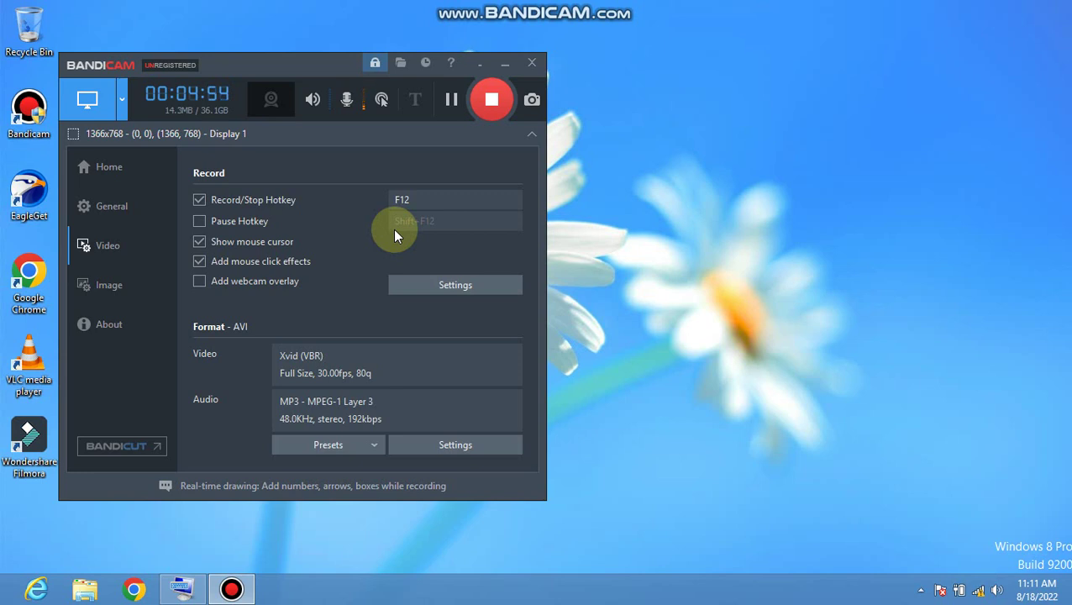
left_click(410, 200)
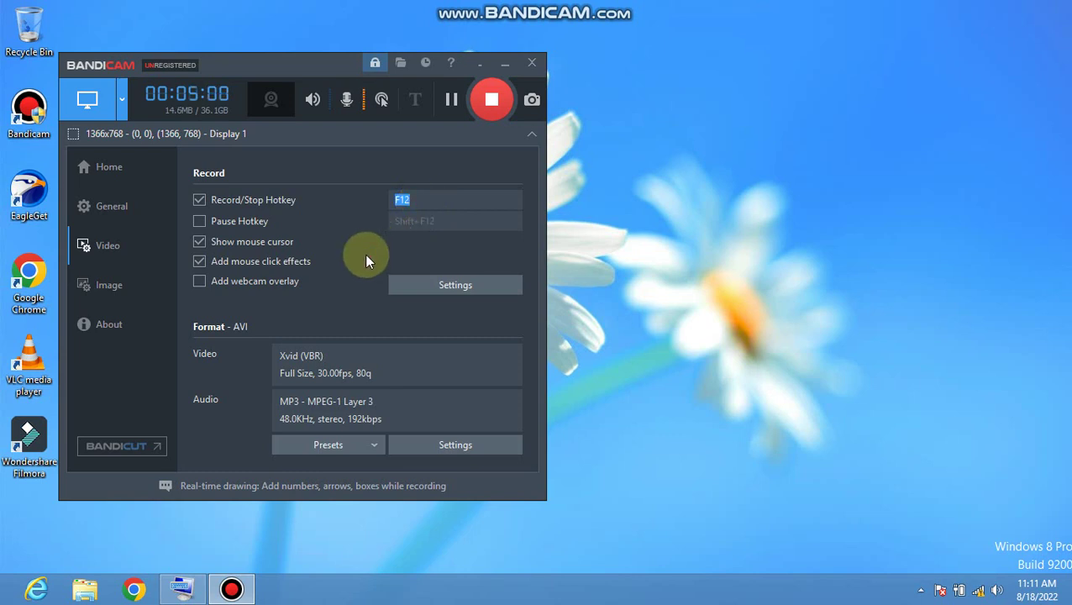
left_click(199, 206)
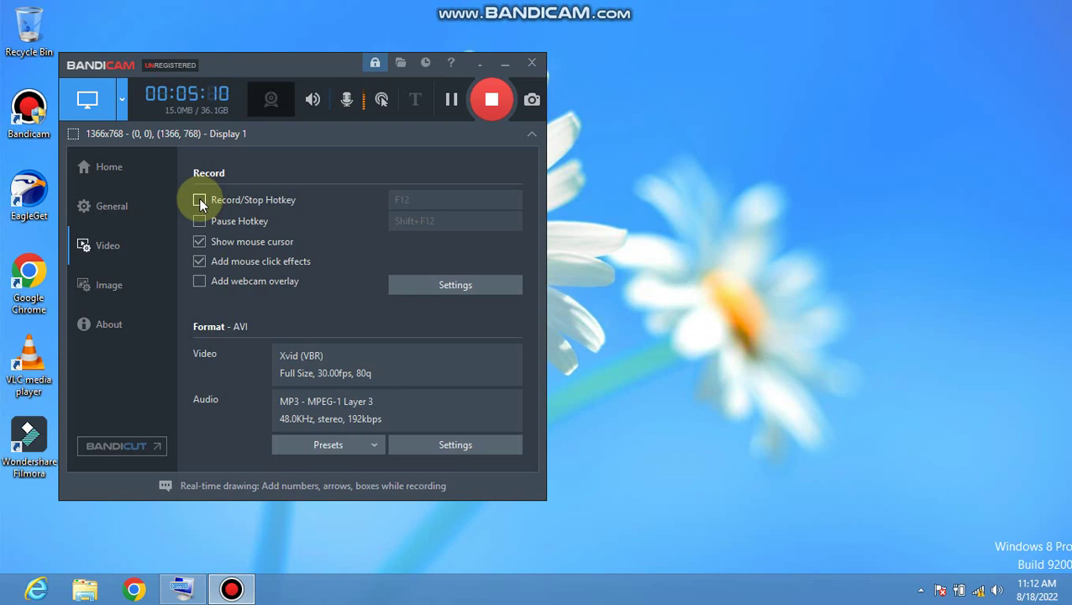
left_click(198, 200)
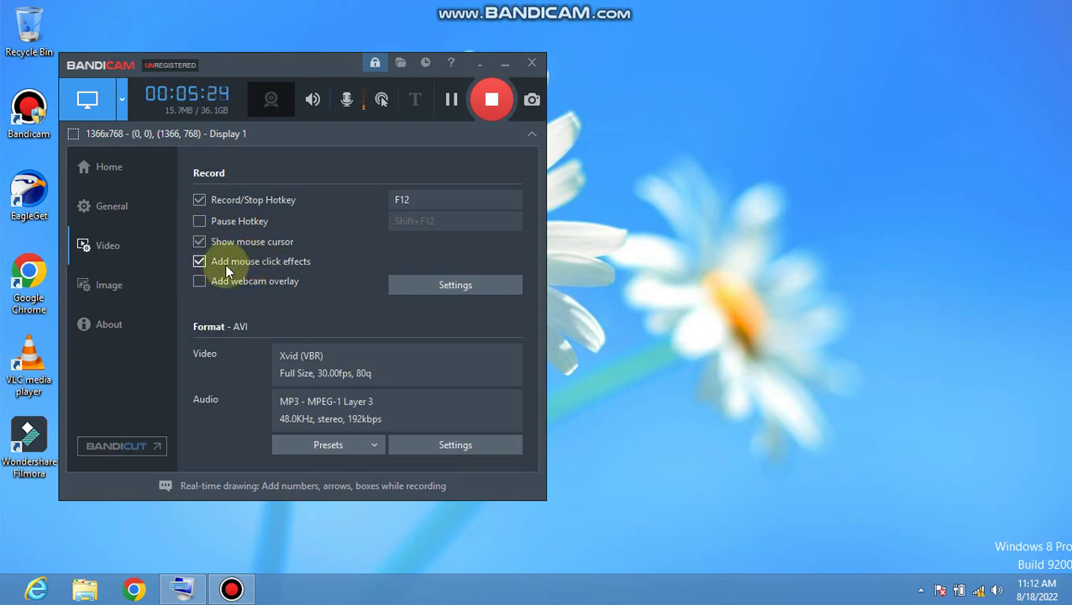
Step: Open the recording settings and lower the microphone volume to 80% before returning it to 100%
left_click(426, 291)
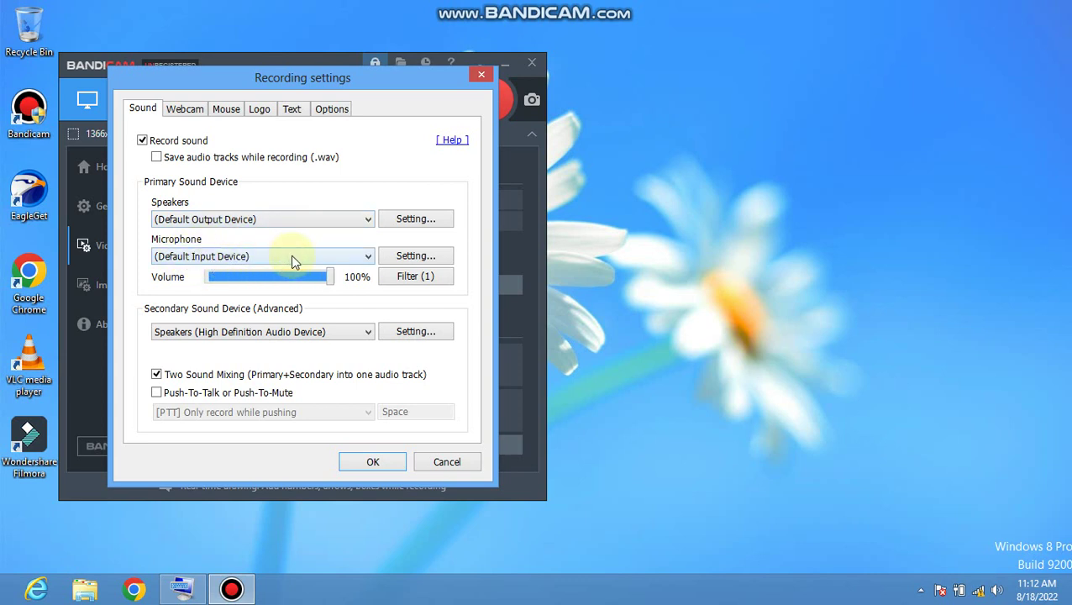
left_click(305, 283)
left_click(332, 281)
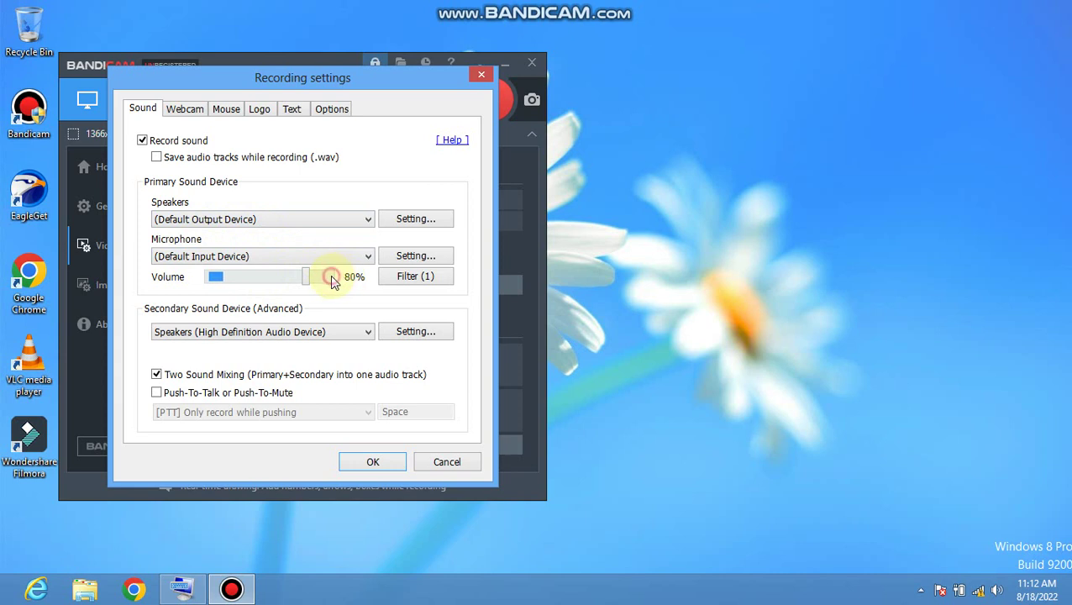
left_click(333, 282)
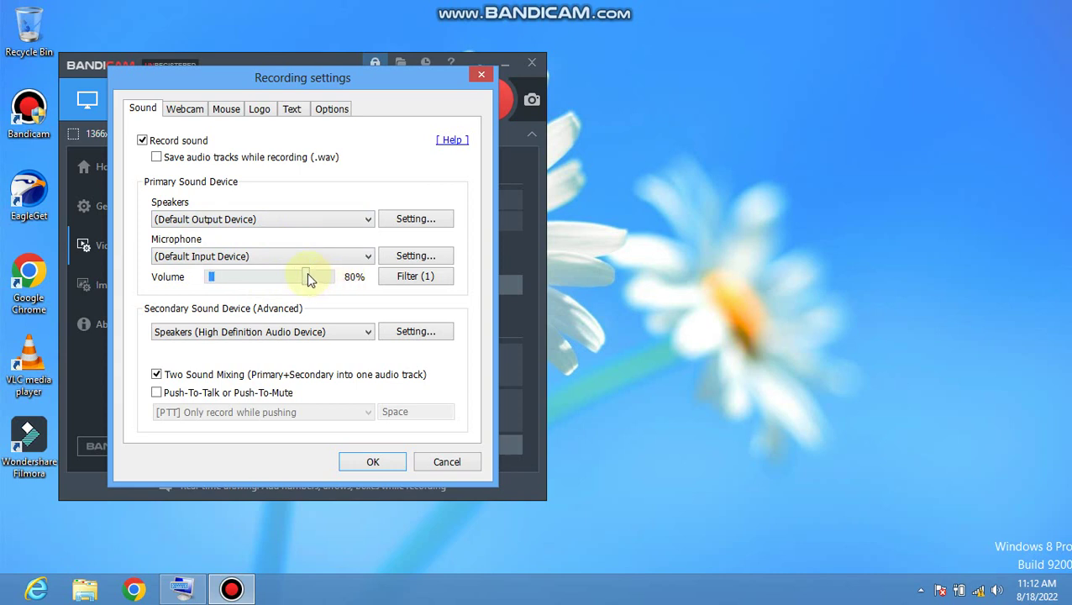
left_click_drag(307, 275, 332, 280)
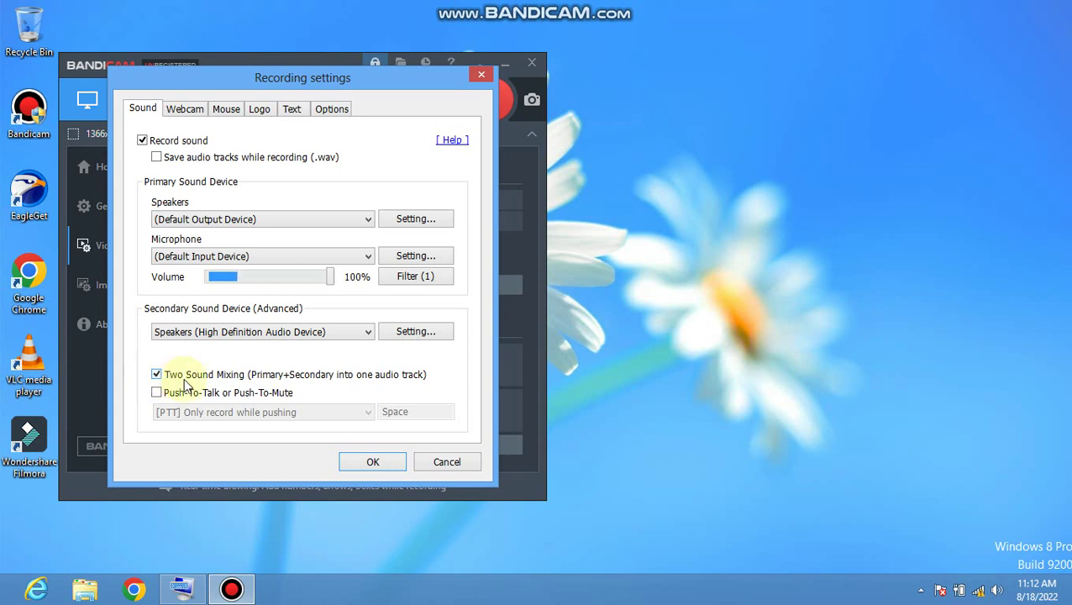
Step: View the webcam recording options and disable the mouse click effect in the mouse effects
left_click(186, 109)
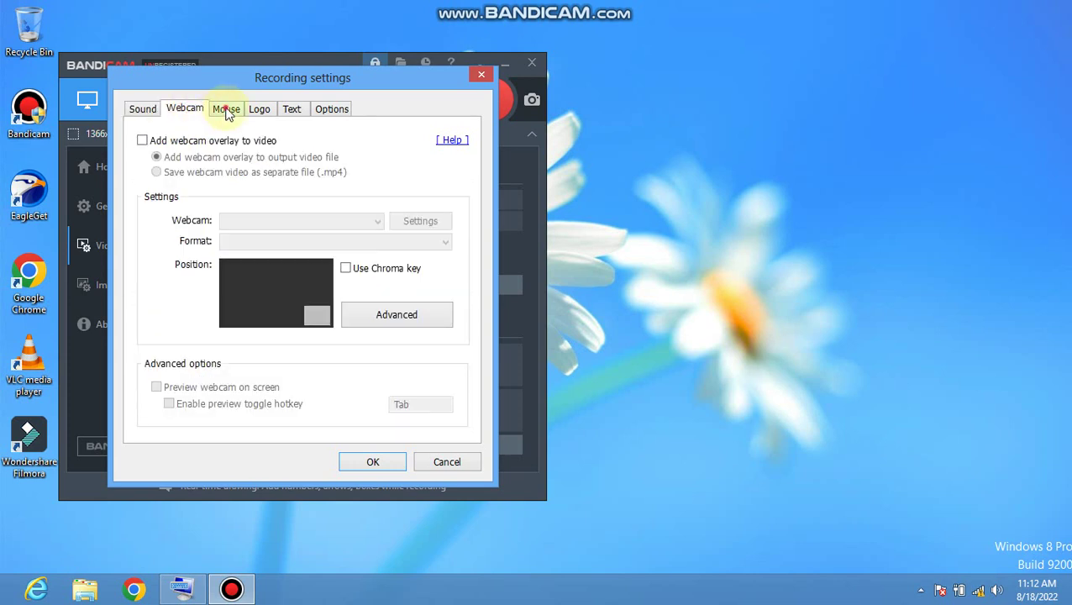
left_click(226, 110)
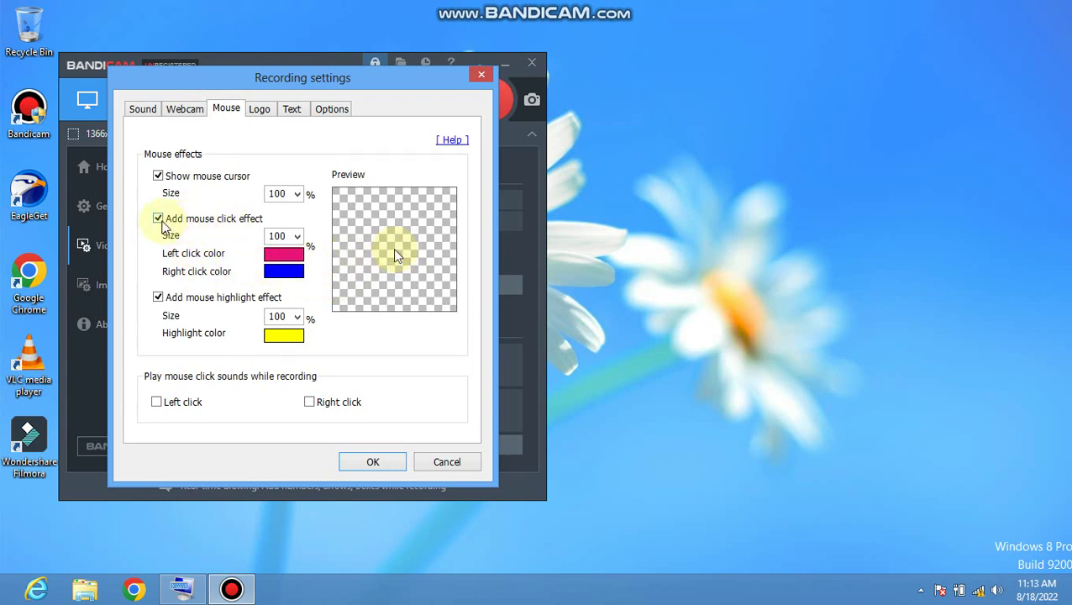
left_click(157, 218)
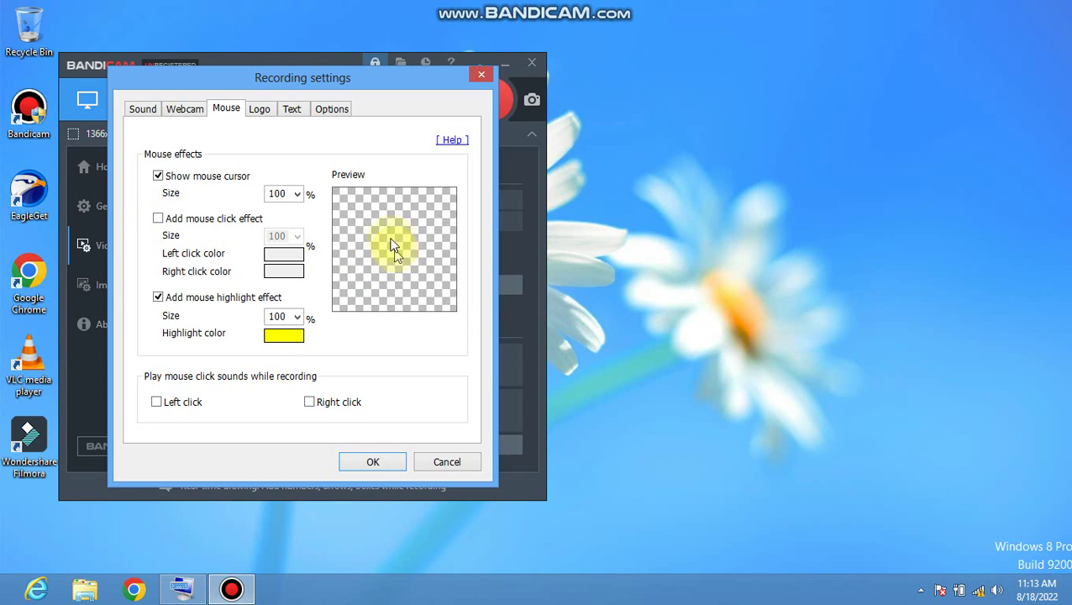
Step: Enable the mouse click effect again and switch the Show mouse cursor option off and back on
left_click(158, 218)
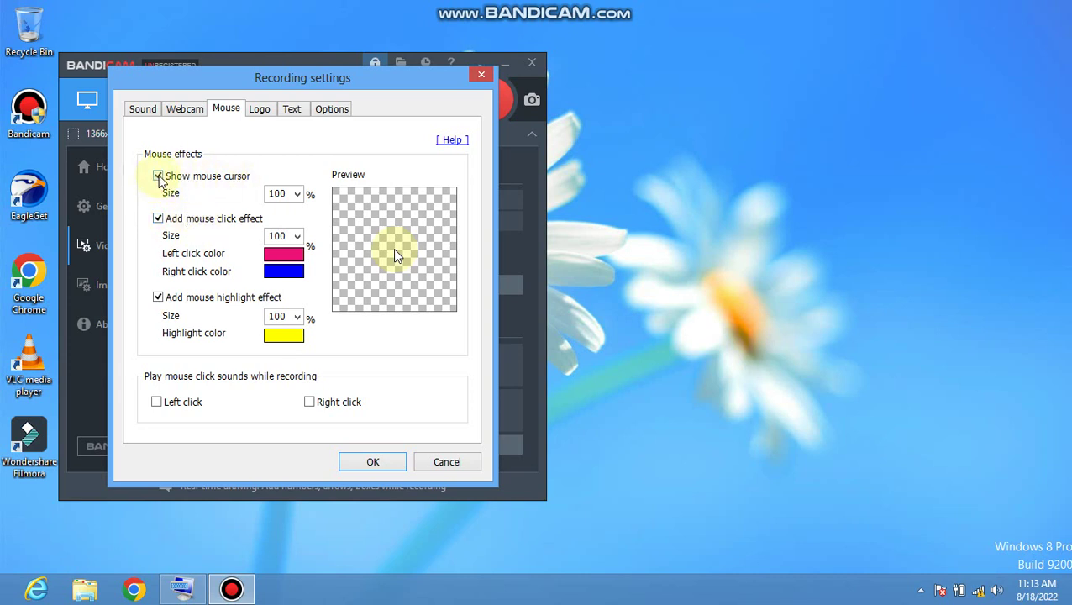
left_click(159, 177)
left_click(157, 177)
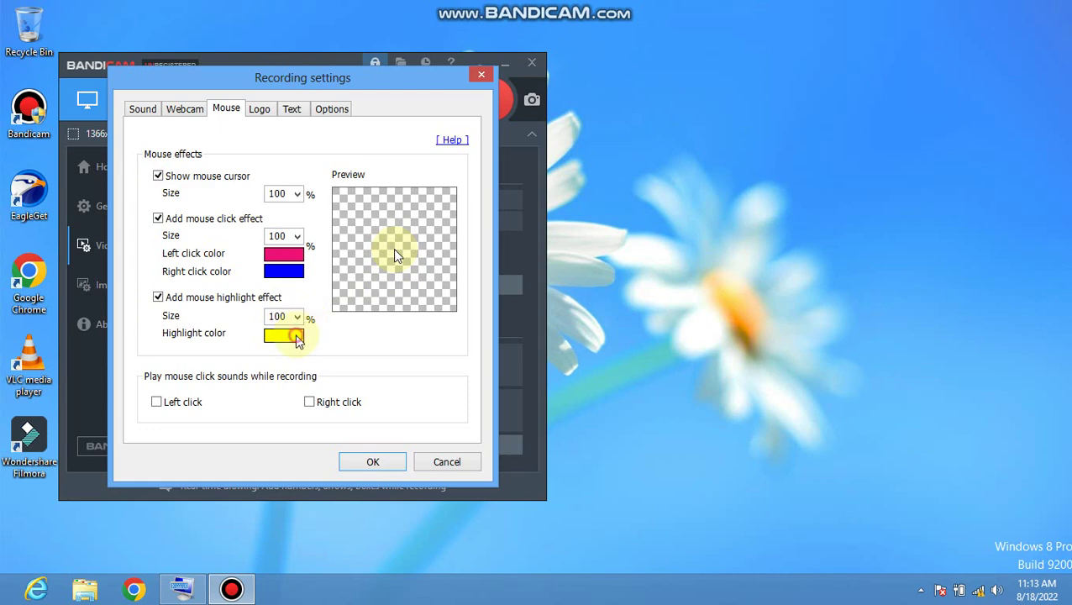
Step: Change the mouse highlight color to green (Red 84, Green 215, Blue 40) and accept the recording settings
left_click(295, 336)
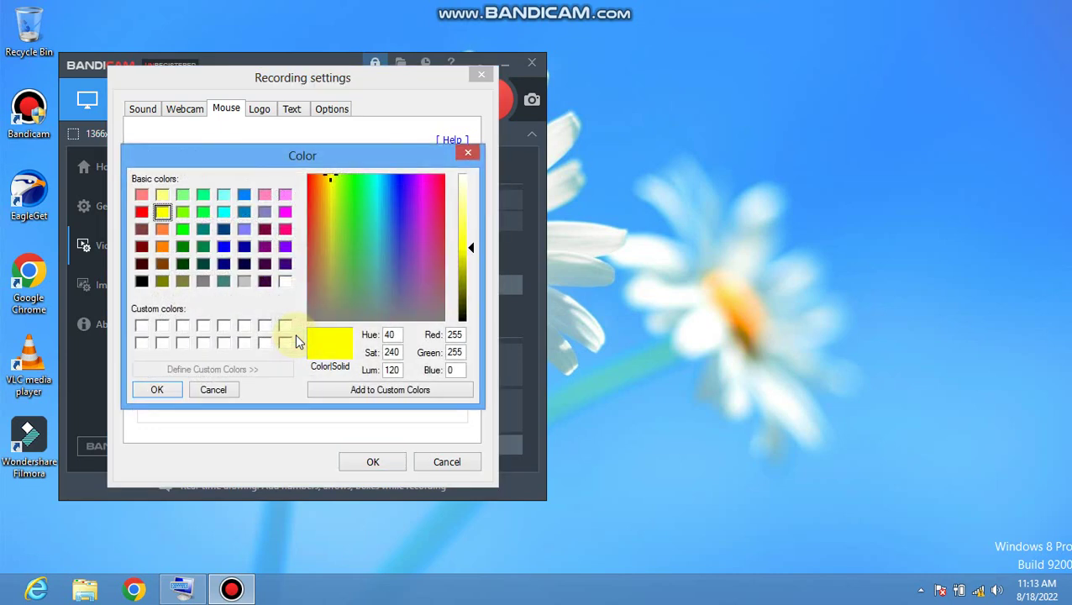
left_click(347, 221)
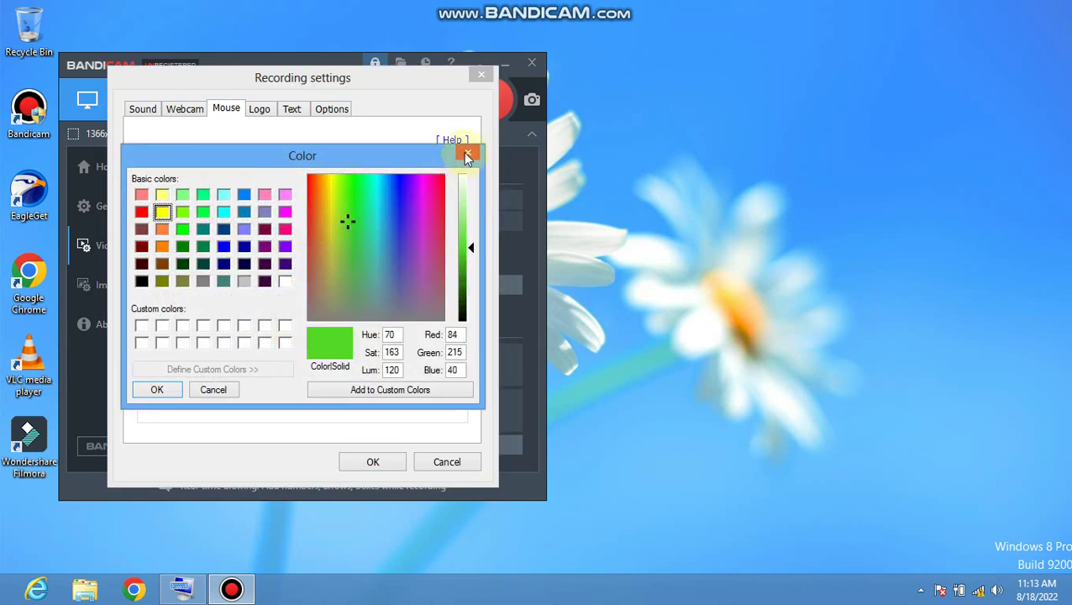
left_click(363, 463)
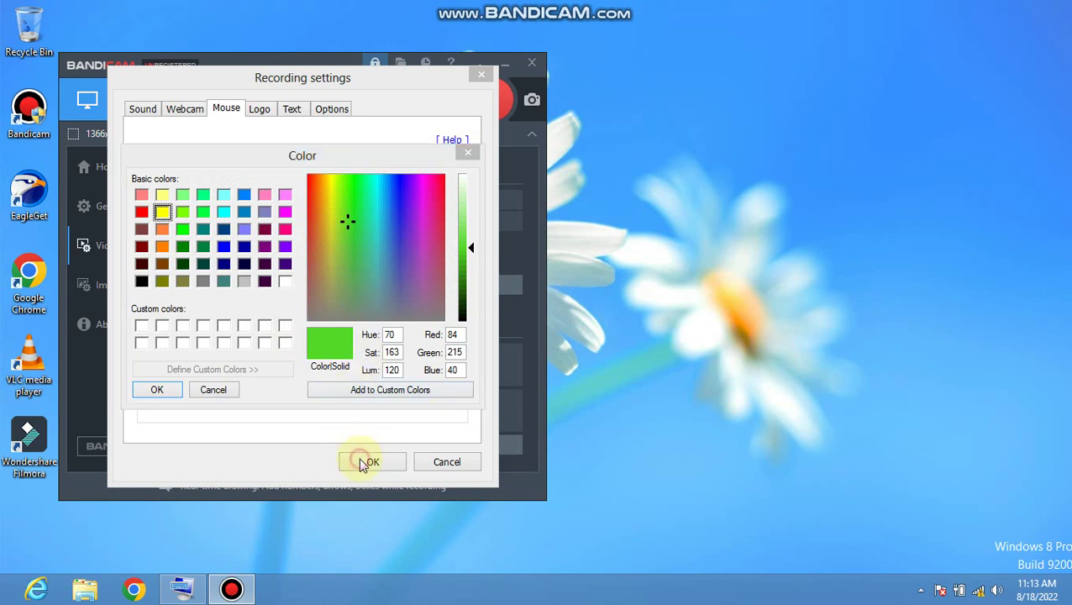
left_click(160, 388)
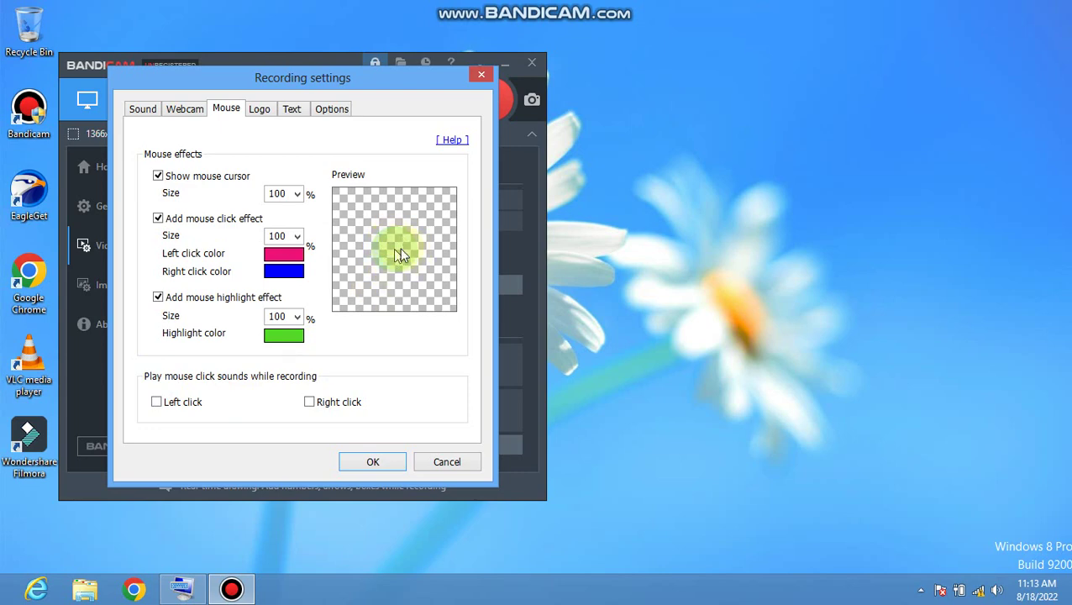
left_click(374, 462)
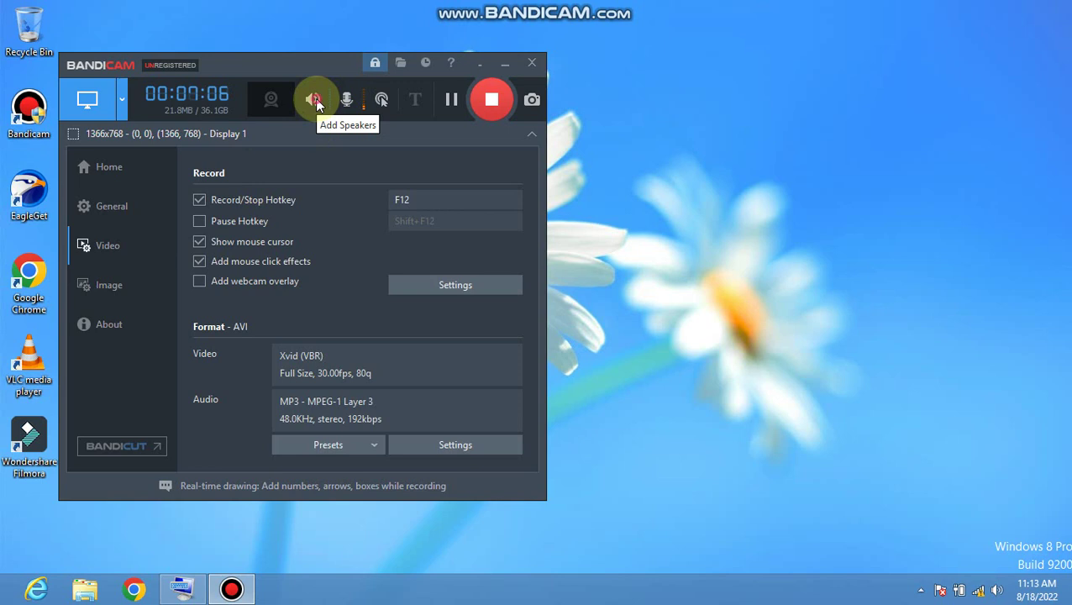
Step: View the General settings, return briefly to the Video settings, and open the Image capture settings
left_click(118, 205)
left_click(111, 244)
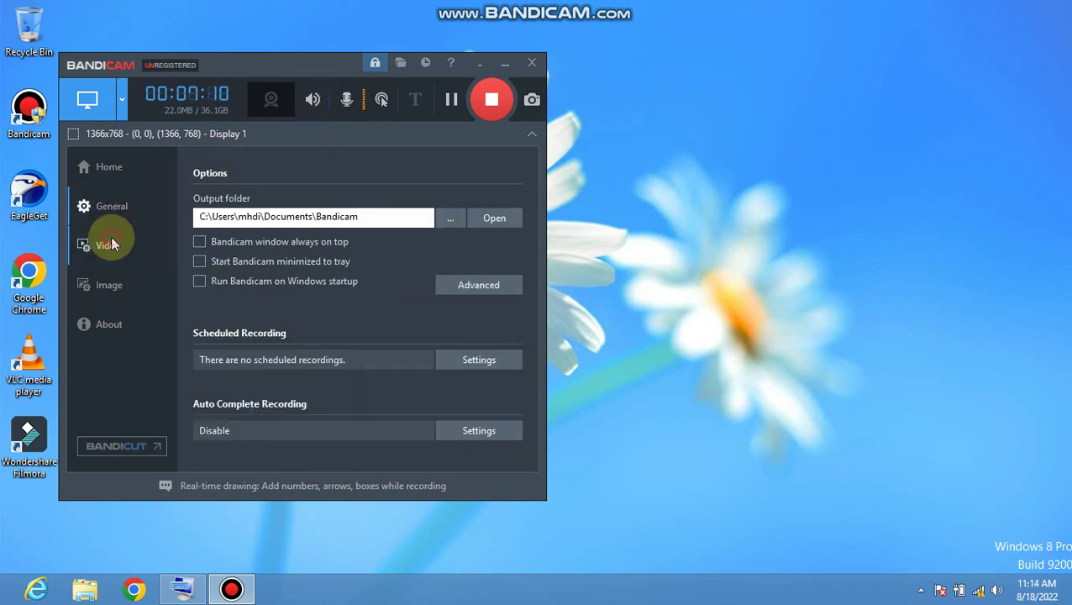
left_click(112, 282)
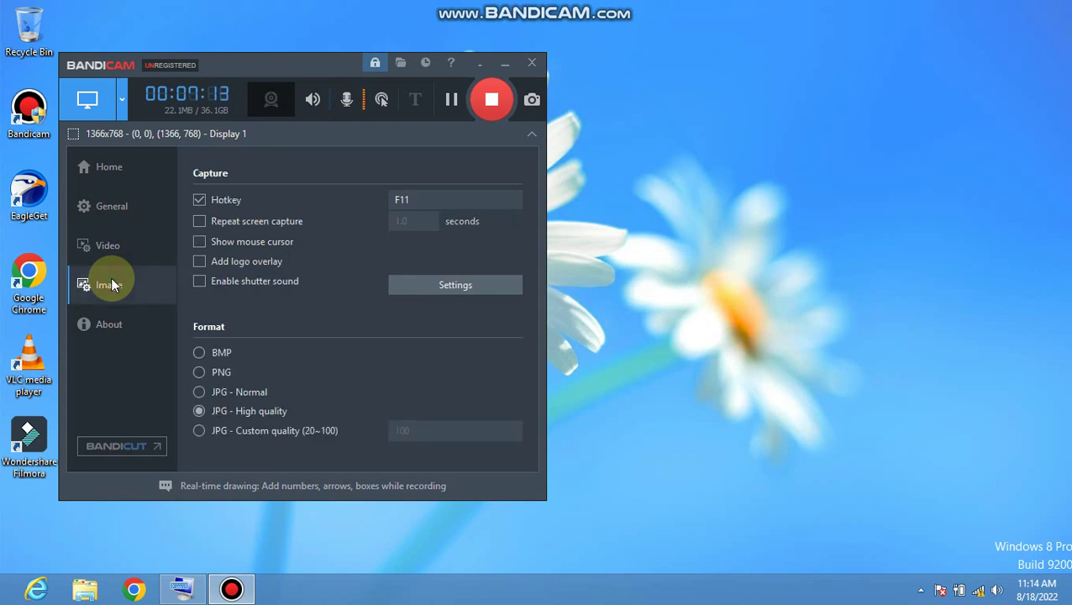